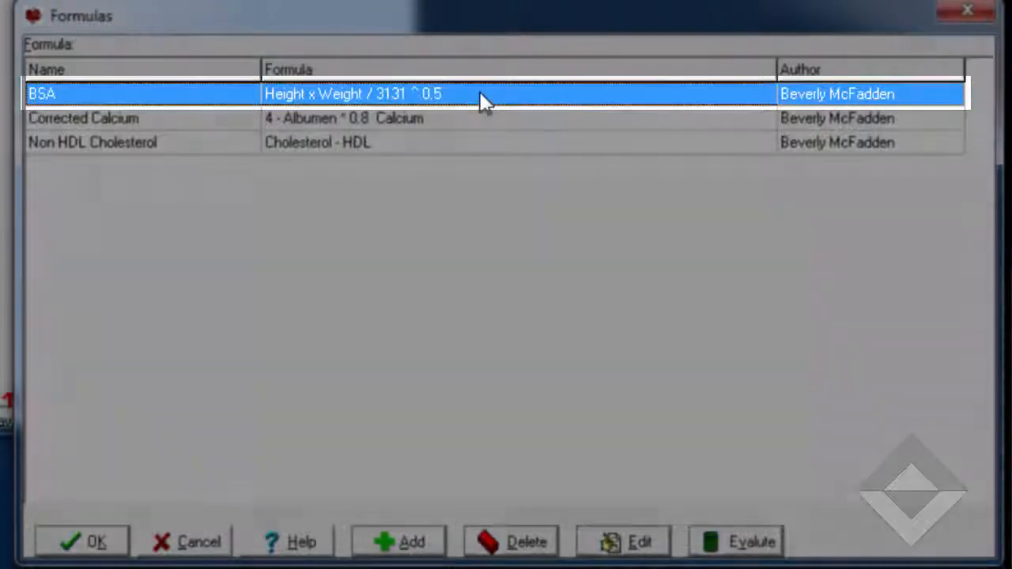
Step: Open the BSA formula and evaluate it for the recently used patient, closing the evaluation message
double_click(479, 93)
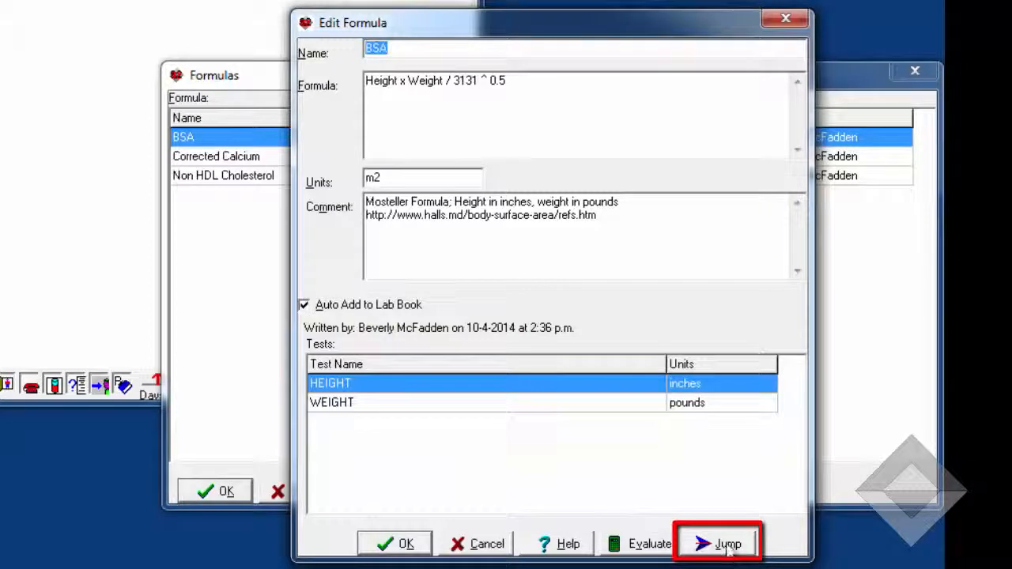
left_click(649, 544)
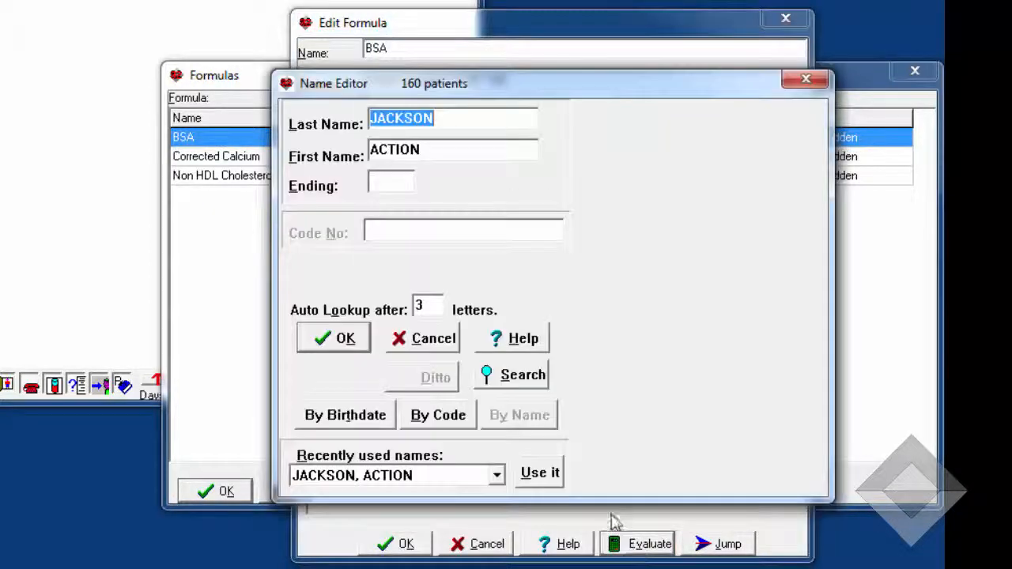
left_click(526, 473)
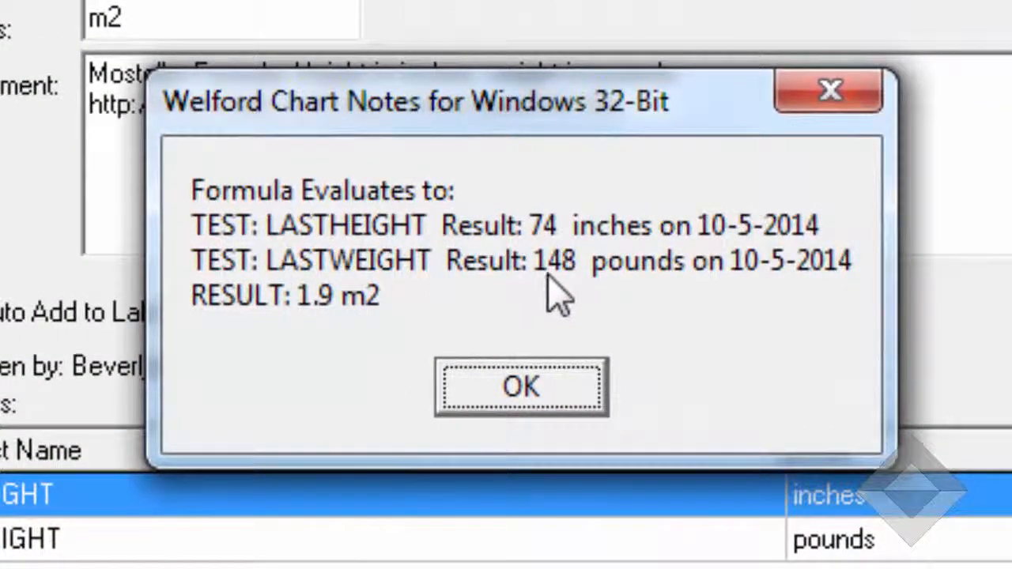
left_click(530, 386)
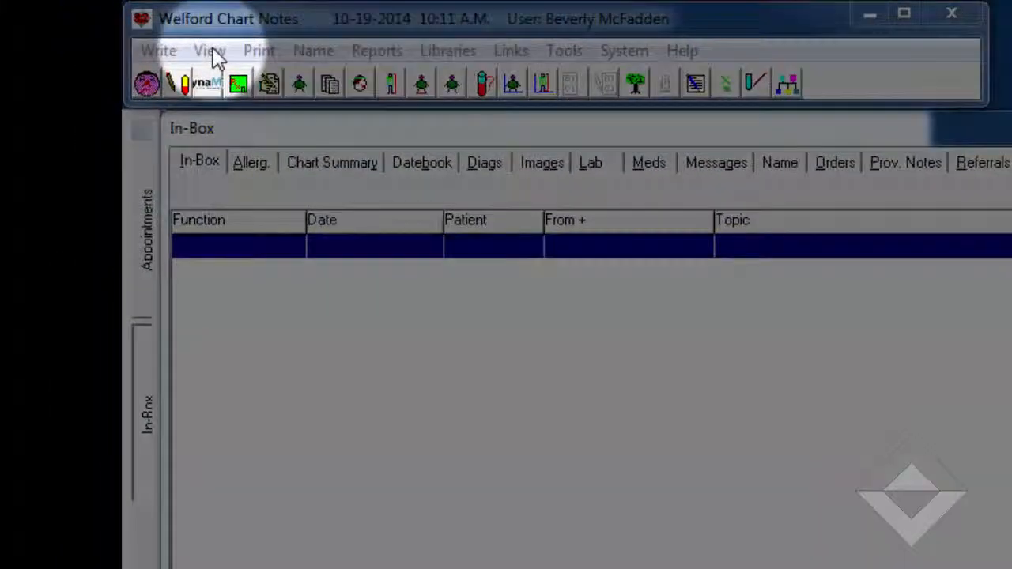
Step: Open the Lab Book for the recently used patient
left_click(110, 27)
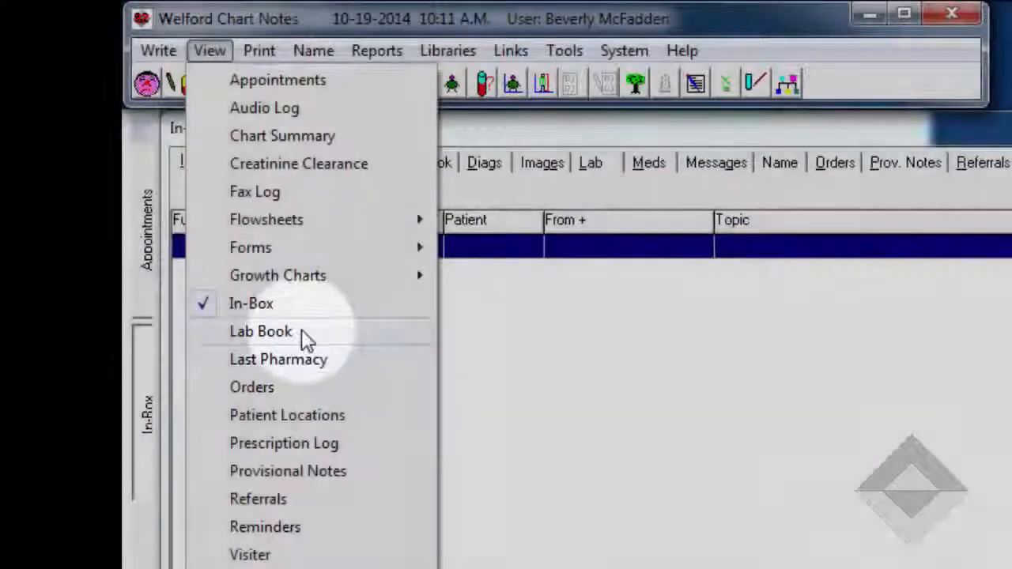
left_click(301, 329)
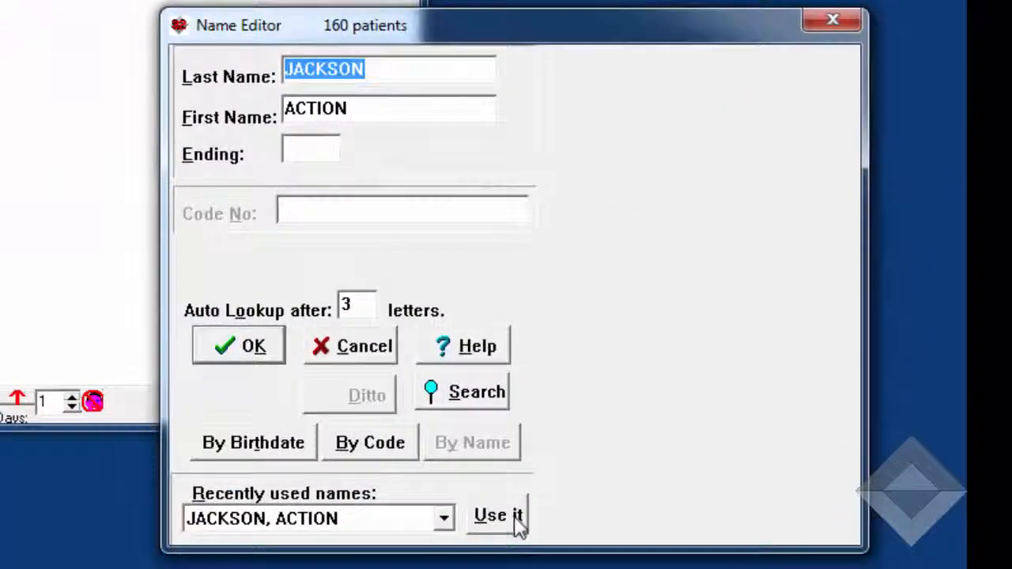
left_click(518, 526)
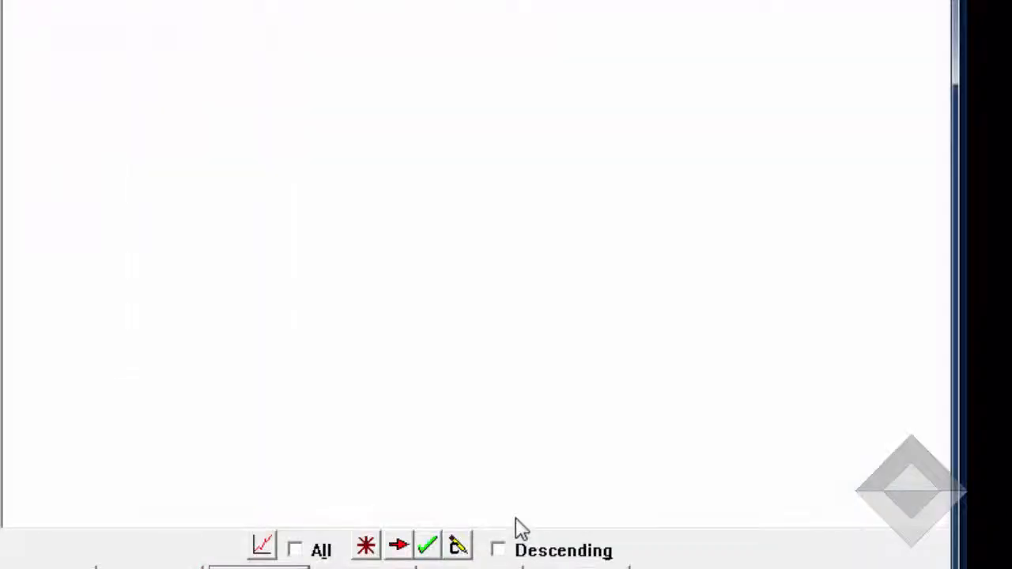
Step: Add a HEIGHT entry with a result of 74 inches to the patient's Lab Book
left_click(473, 544)
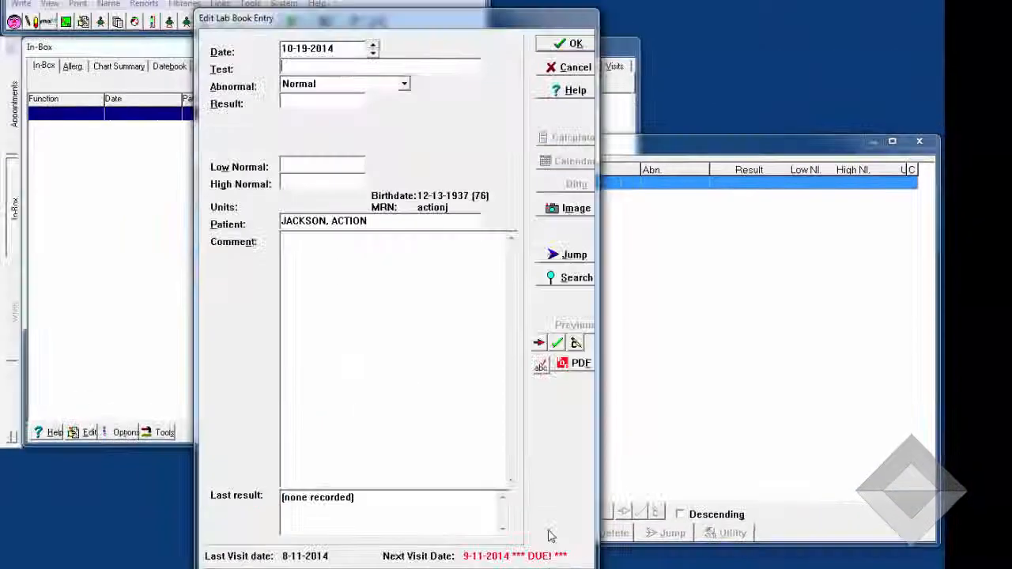
type("HEIGHT")
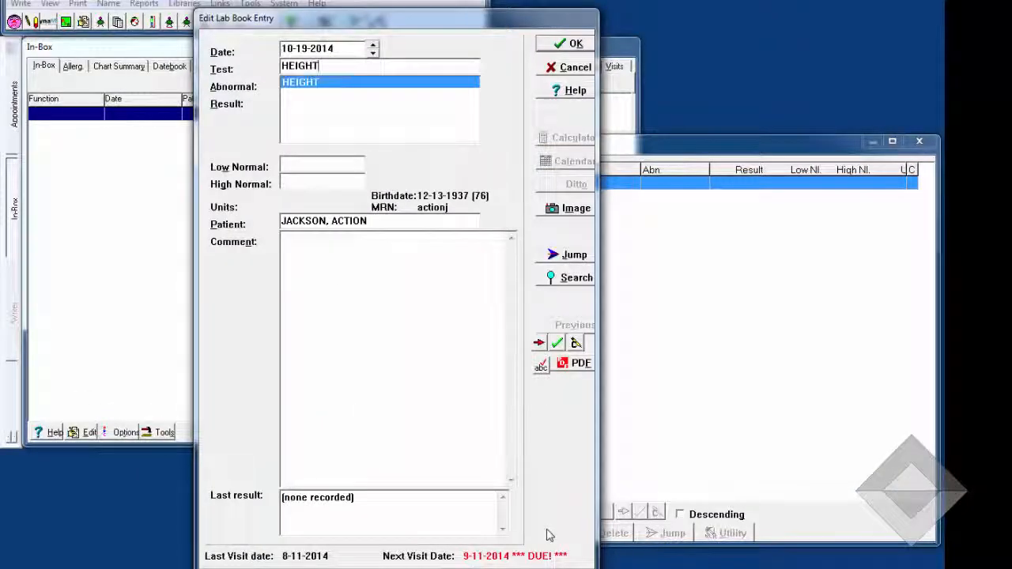
key("Return")
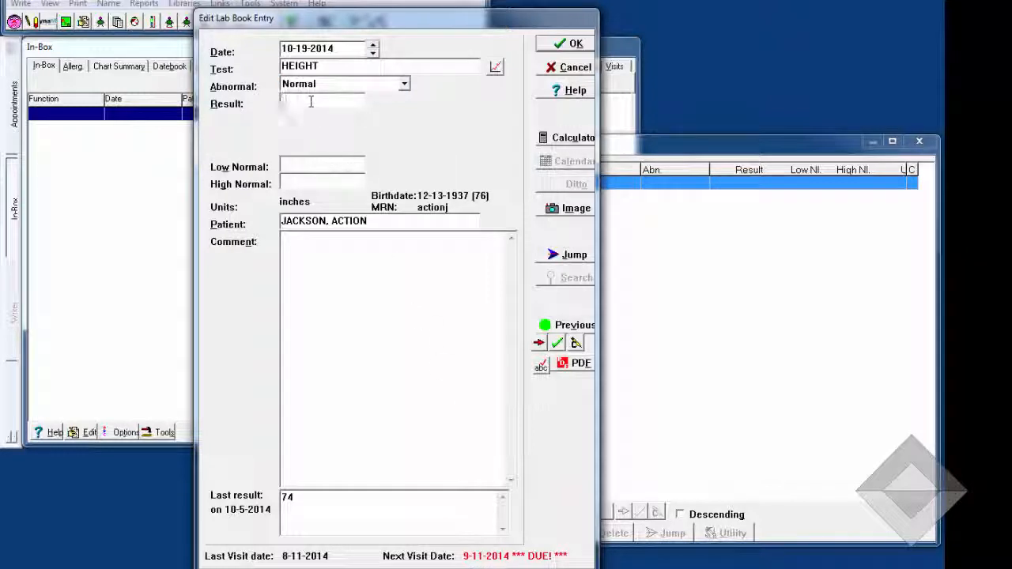
type("74")
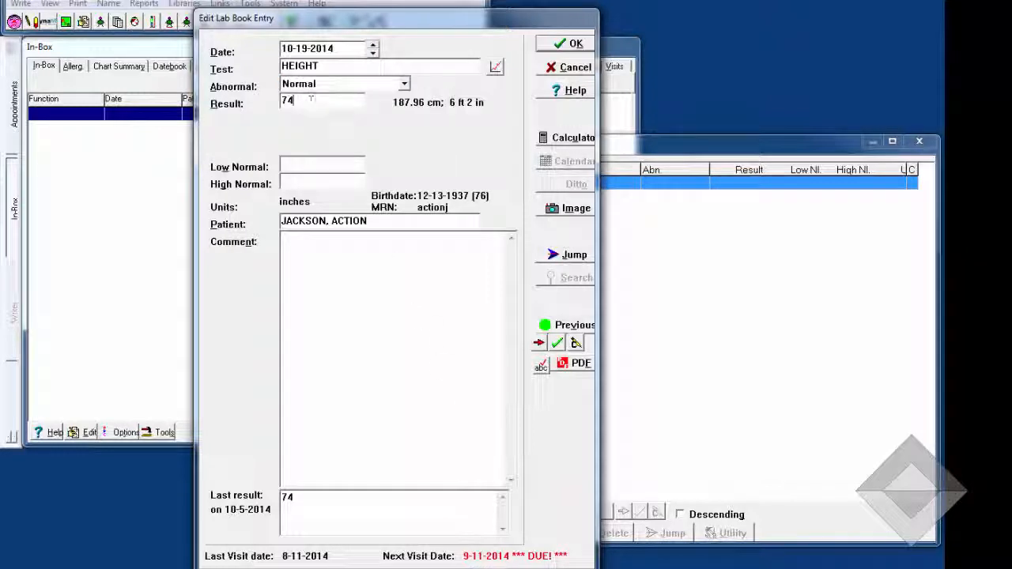
left_click(576, 45)
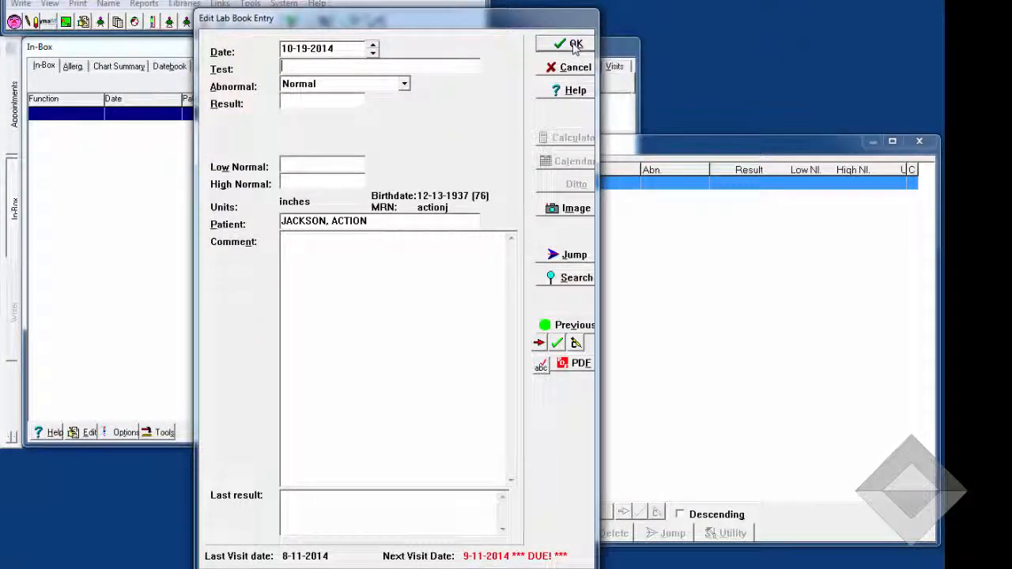
Step: Add a WEIGHT entry with a result of 144 pounds to the Lab Book and close the entry form
left_click(347, 68)
type("WEIGHT")
key("Return")
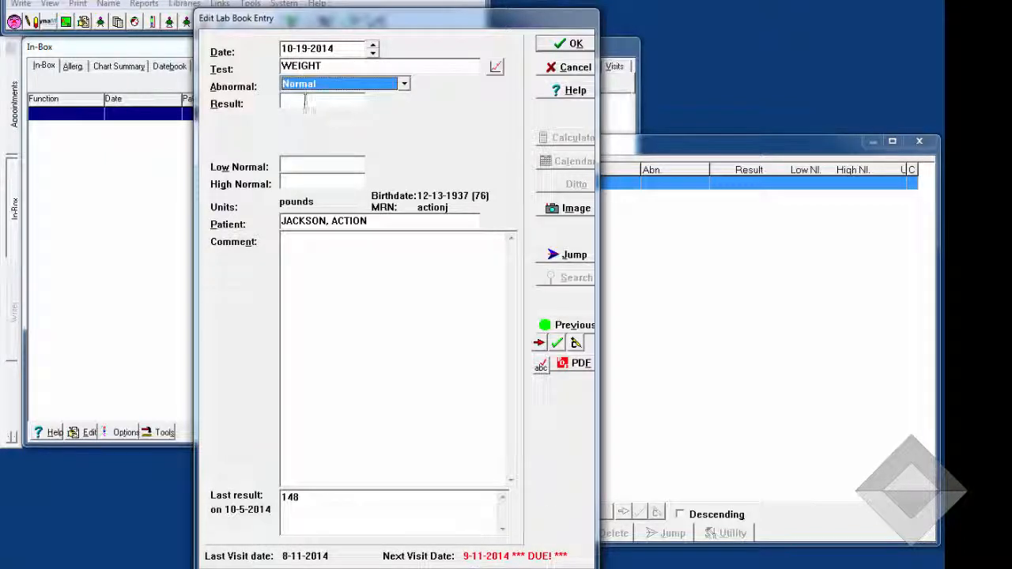
left_click(303, 102)
type("144")
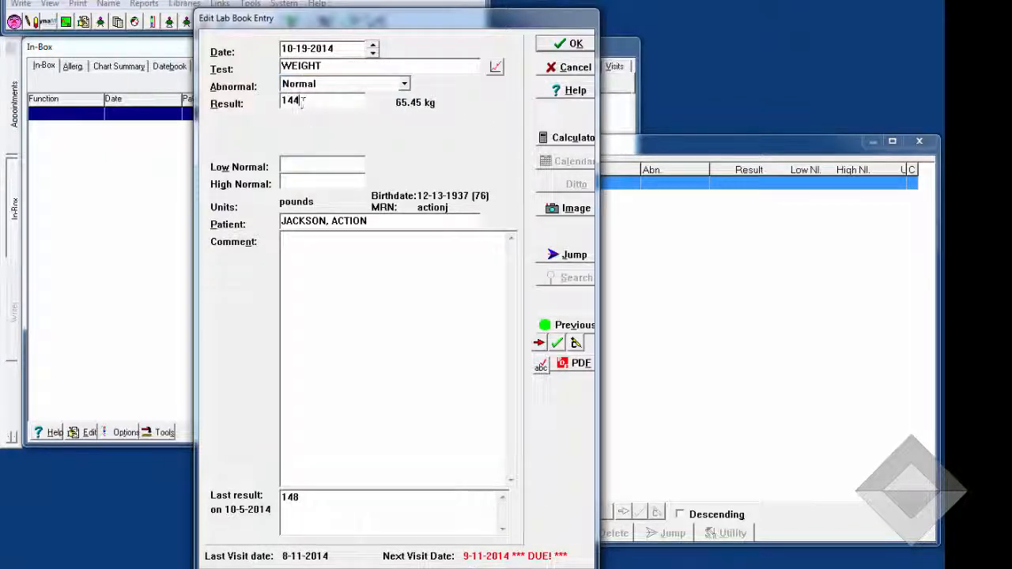
left_click(574, 44)
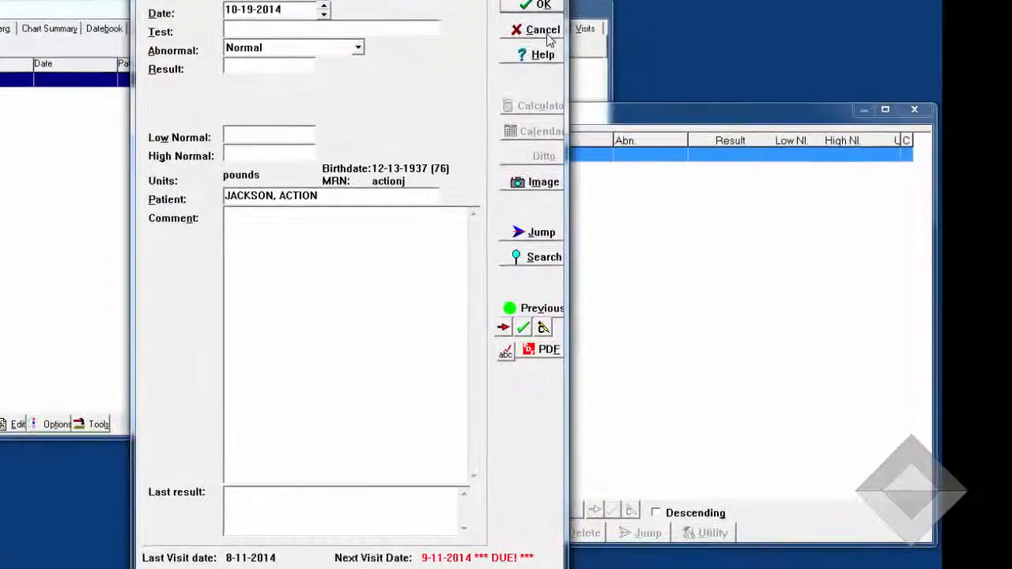
left_click(573, 68)
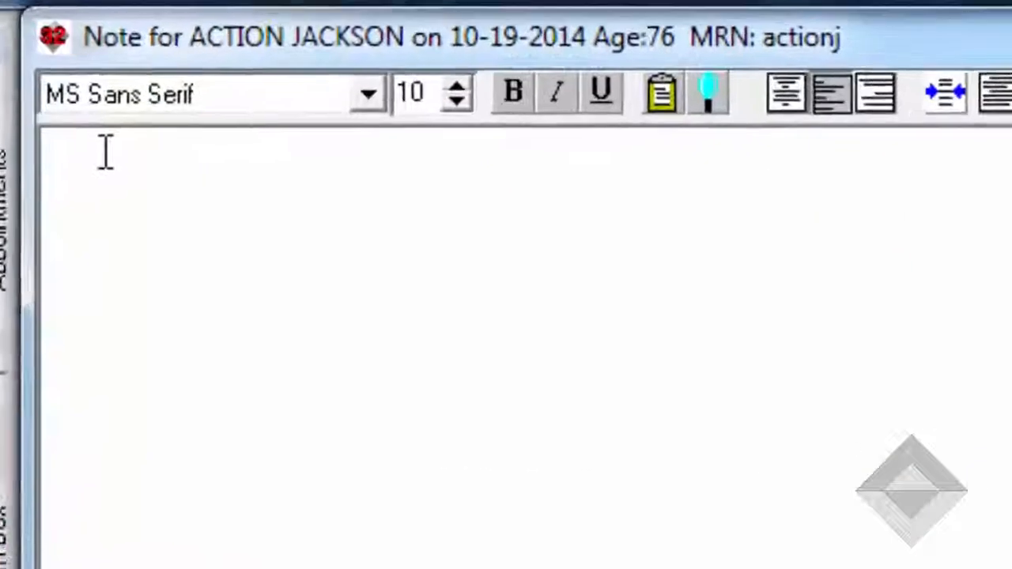
type("@formulabsa")
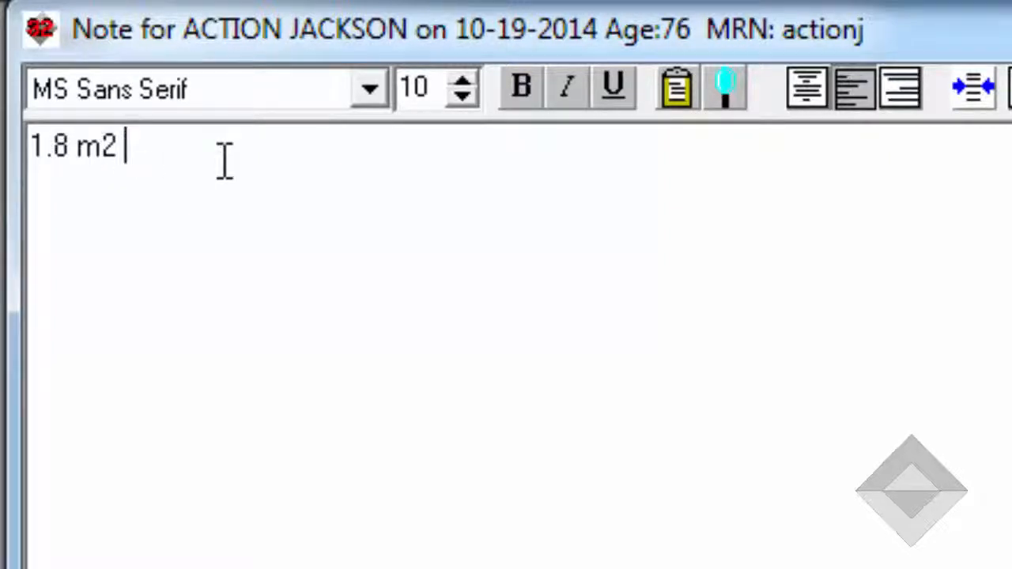
key("BackSpace")
key("BackSpace")
key("BackSpace")
key("BackSpace")
key("BackSpace")
key("BackSpace")
key("BackSpace")
type("@fu")
type("llf")
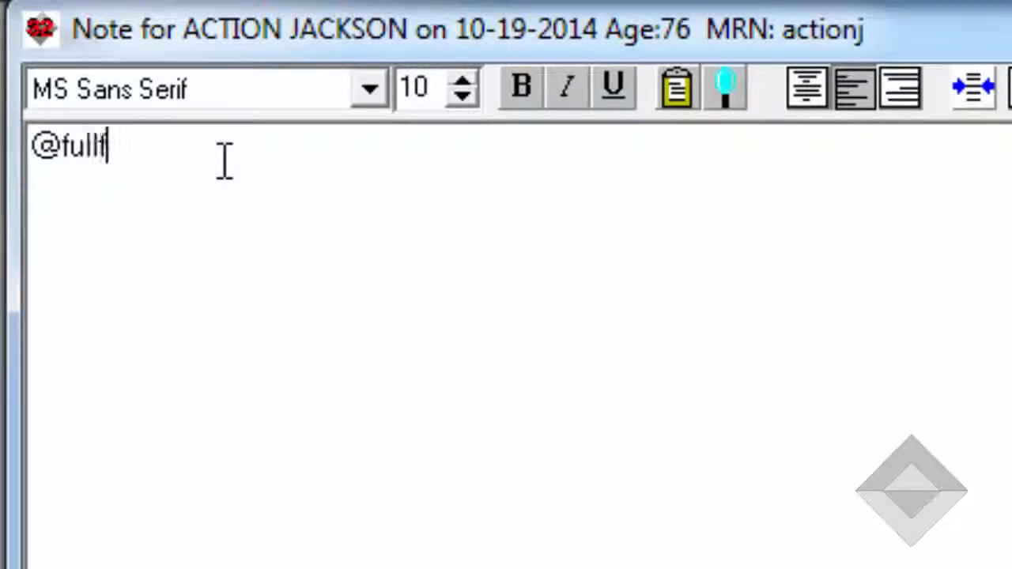
type("ormulabsa")
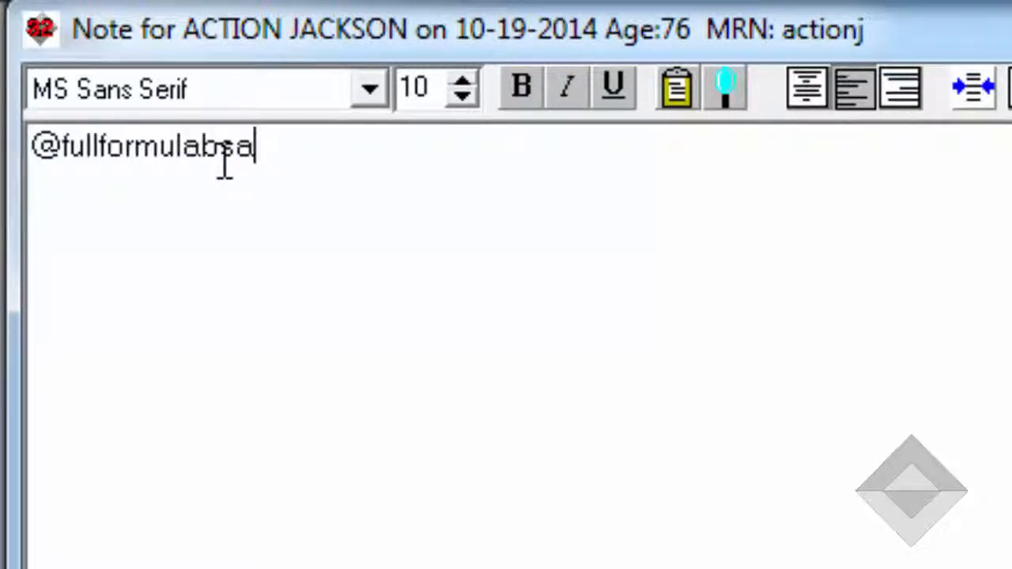
key("space")
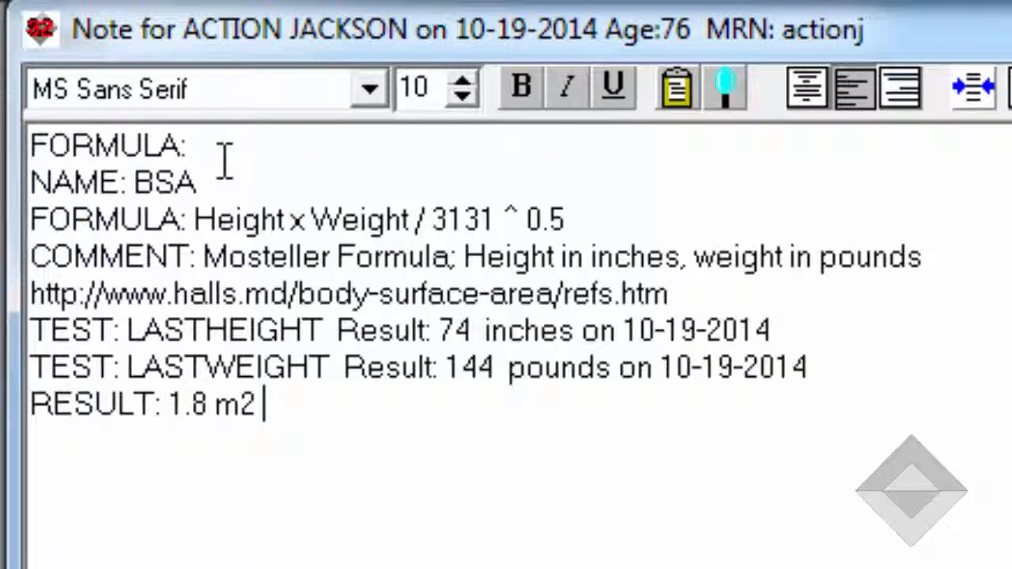